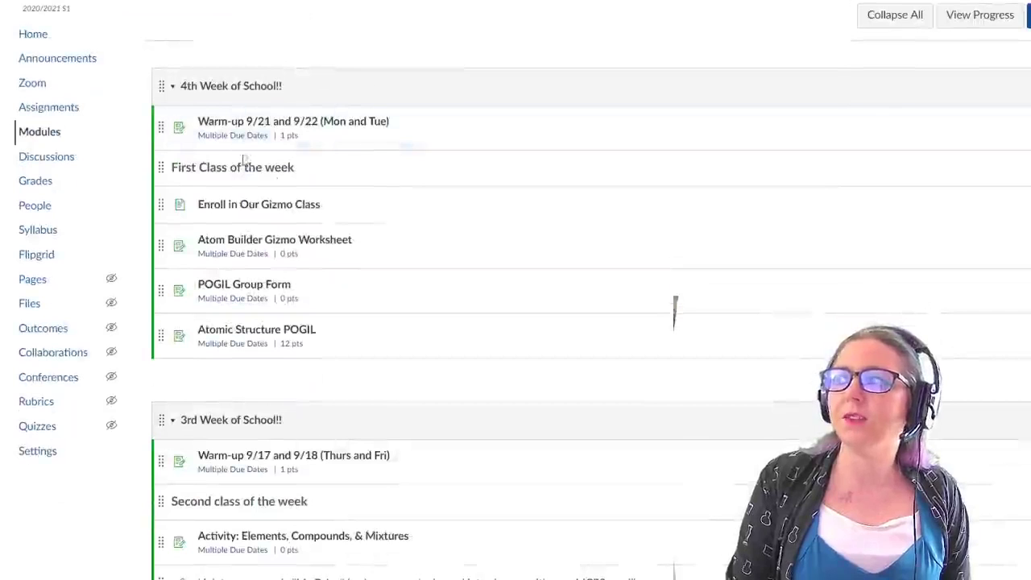
Step: Open the "Enroll in Our Gizmo Class" page, and on the Gizmos site bring up the Login / Enroll form's class code field
mouse_move(238, 346)
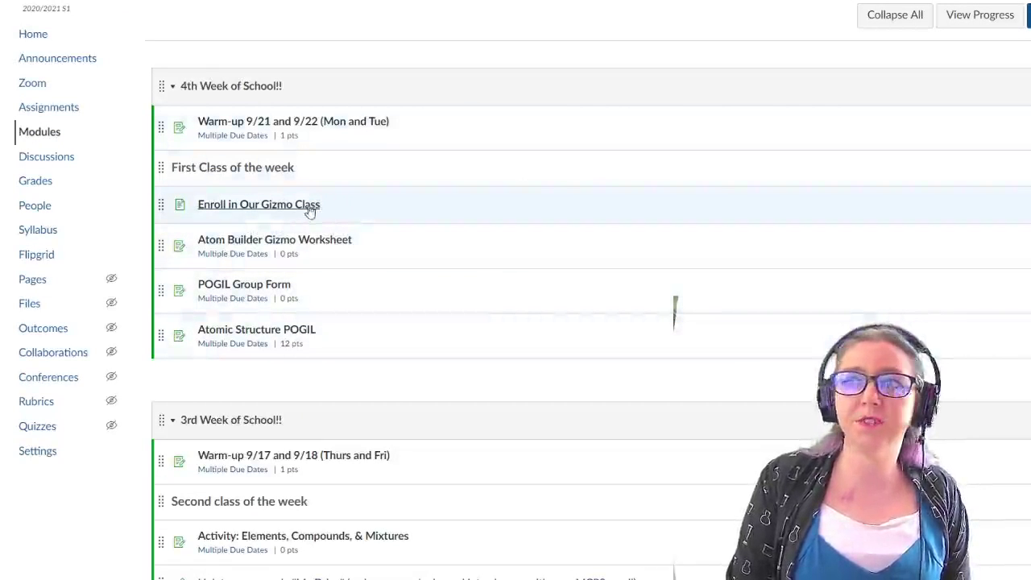
click(319, 215)
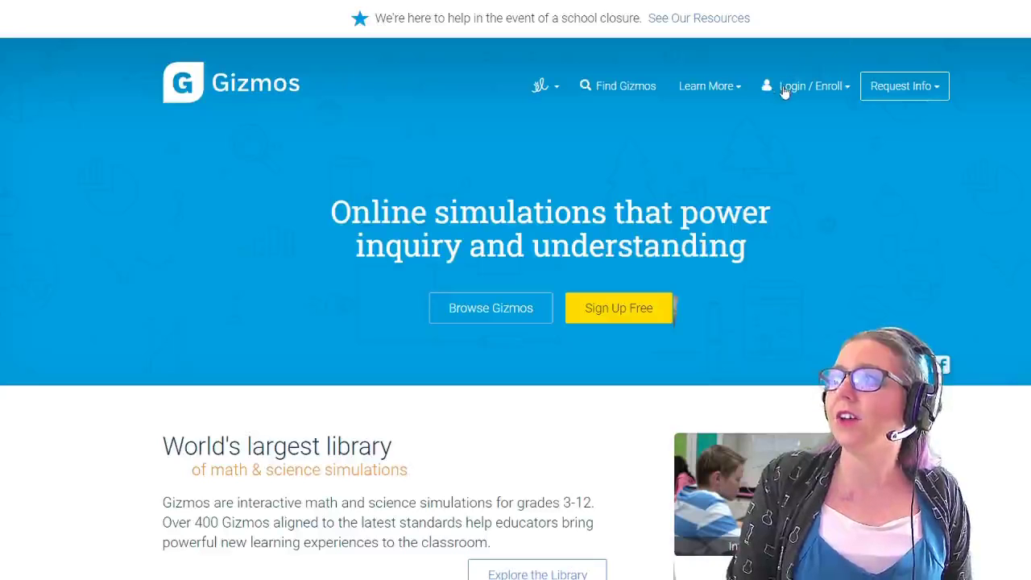
click(786, 91)
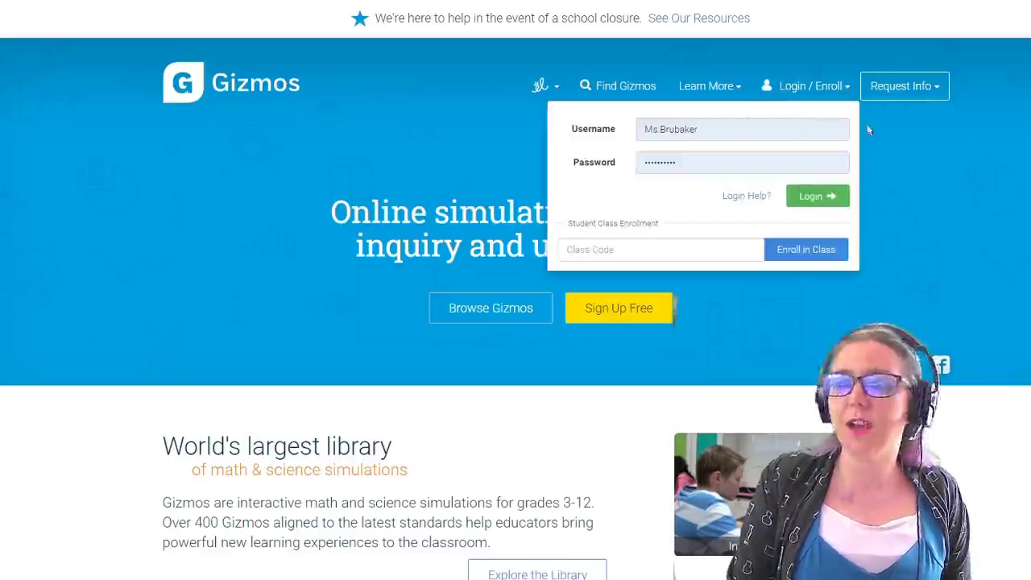
click(571, 249)
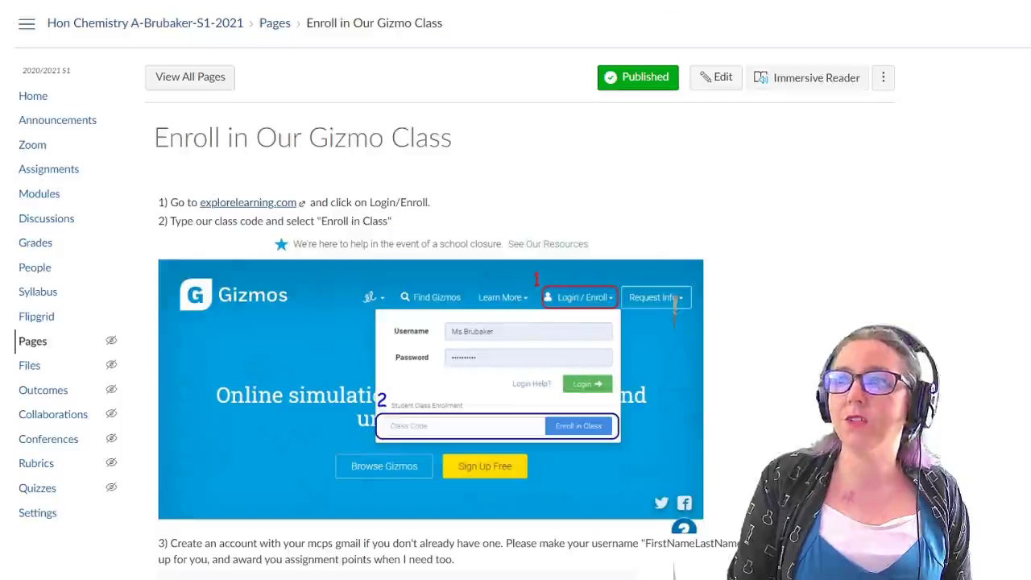
Step: Review the Gizmo enrollment instructions, highlighting the Period 2 class code and the required FirstNameLastName username format
scroll(849, 161, down, 4)
scroll(849, 161, down, 2)
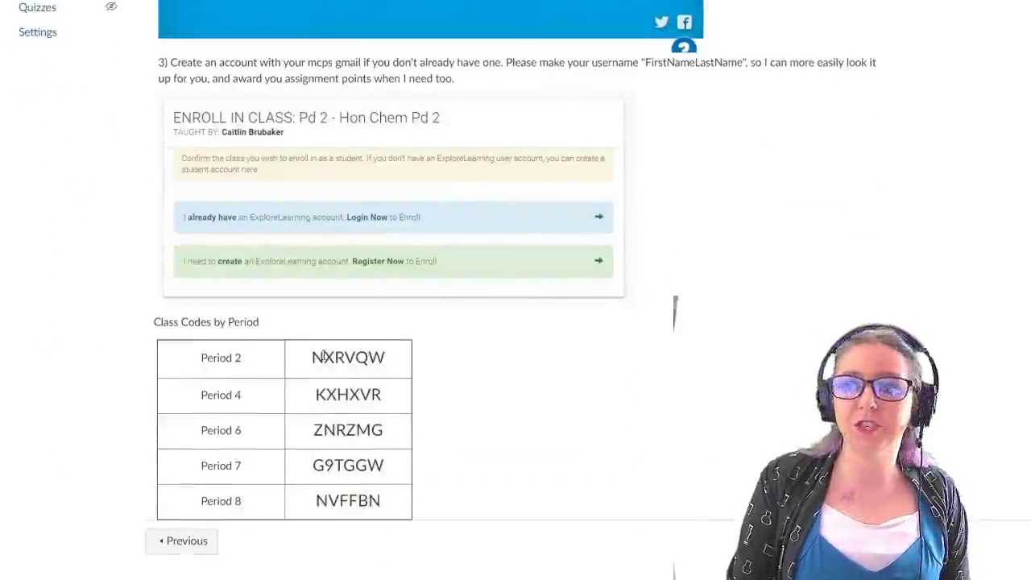
drag(309, 363, 400, 357)
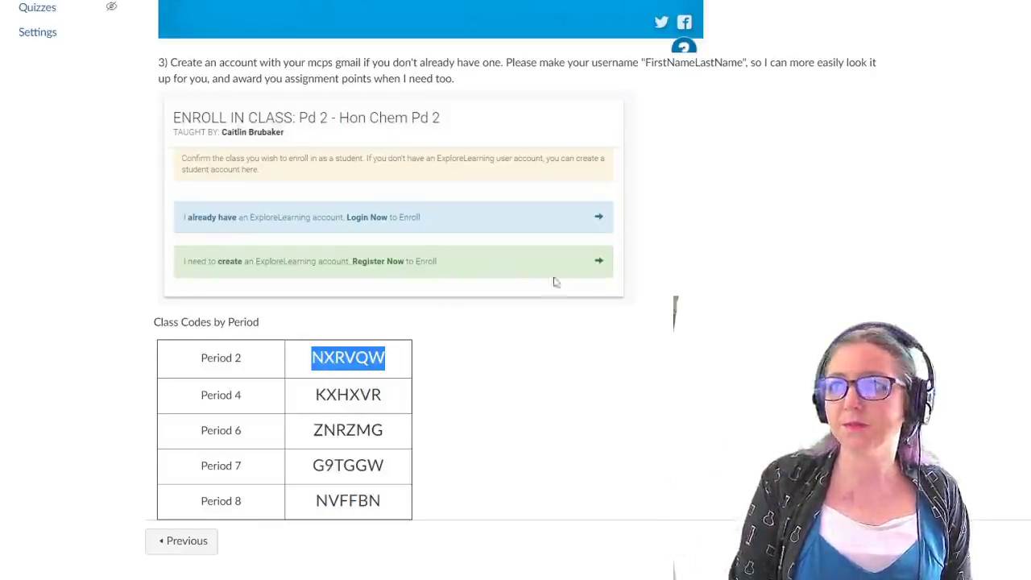
scroll(782, 288, up, 1)
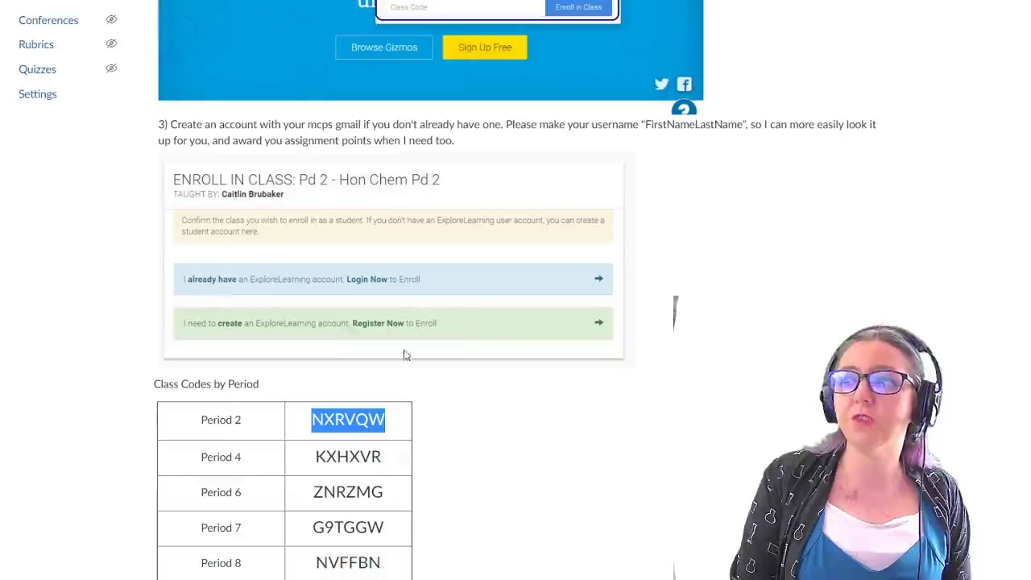
drag(642, 124, 749, 126)
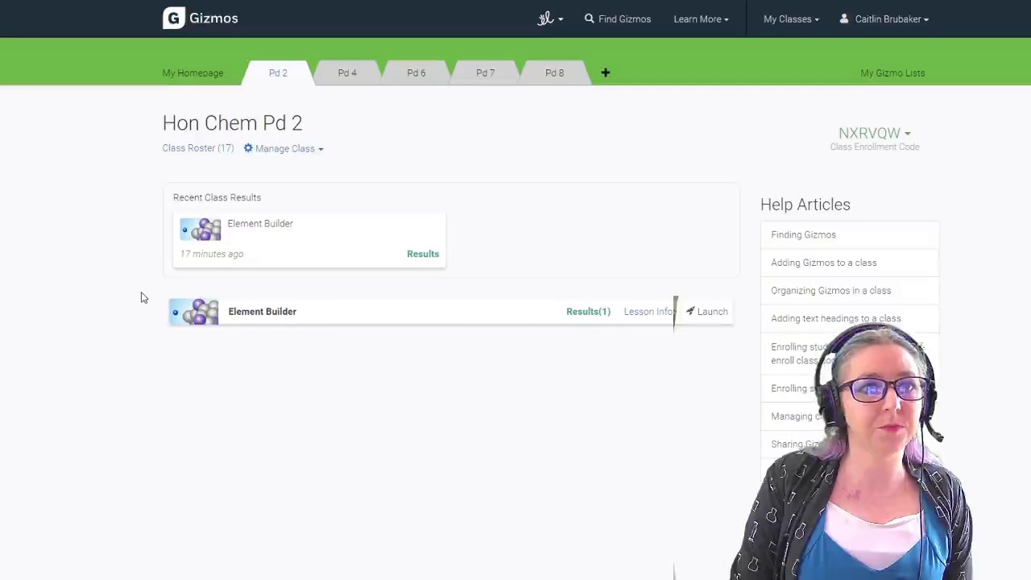
Step: Open the Element Builder Gizmo from the Hon Chem Pd 2 class page and launch its simulation
click(252, 320)
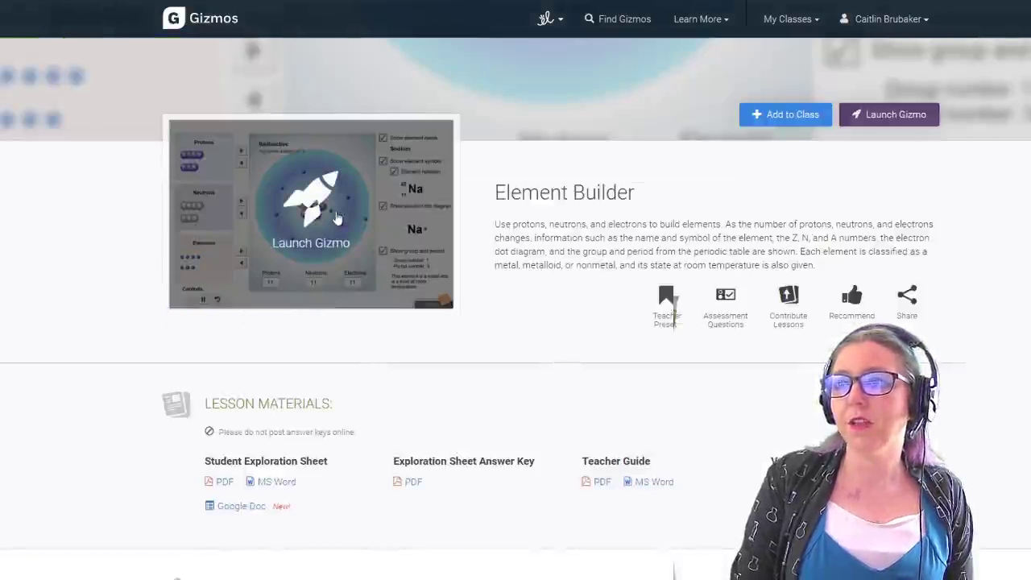
click(337, 219)
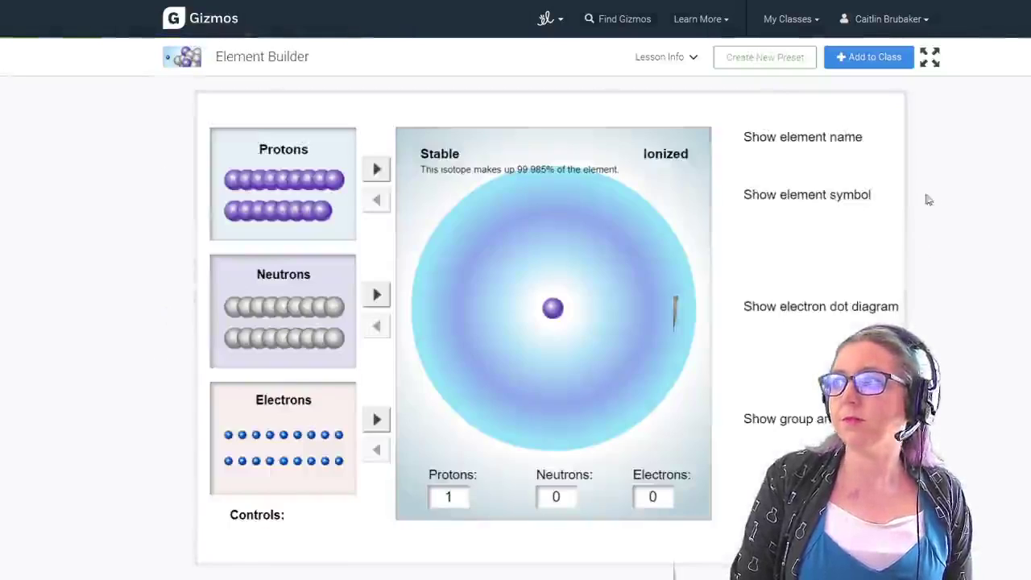
scroll(1015, 169, down, 1)
scroll(1004, 166, up, 1)
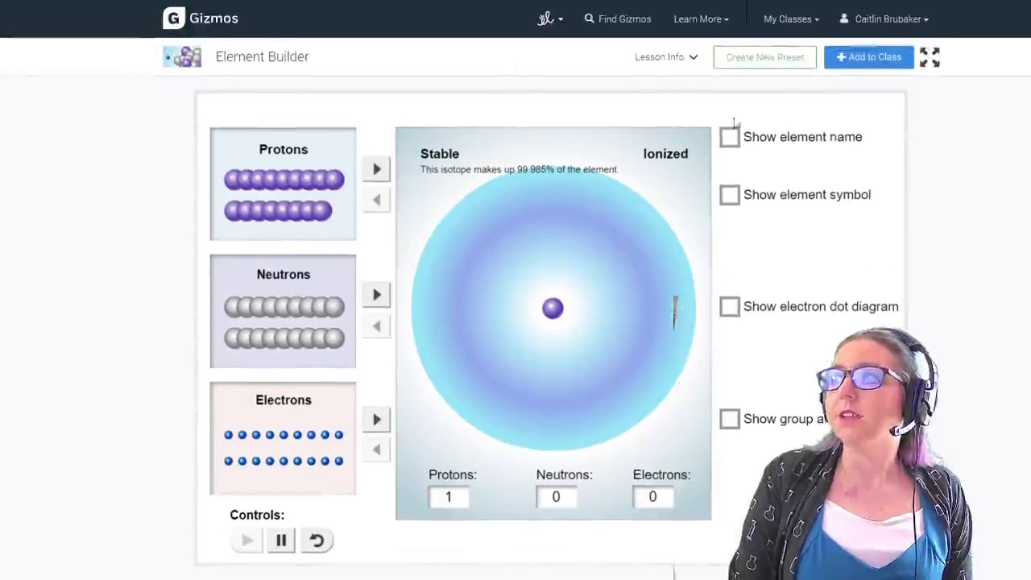
Step: Briefly display the element name and hide it again, then turn on Show element symbol with Element notation
click(740, 139)
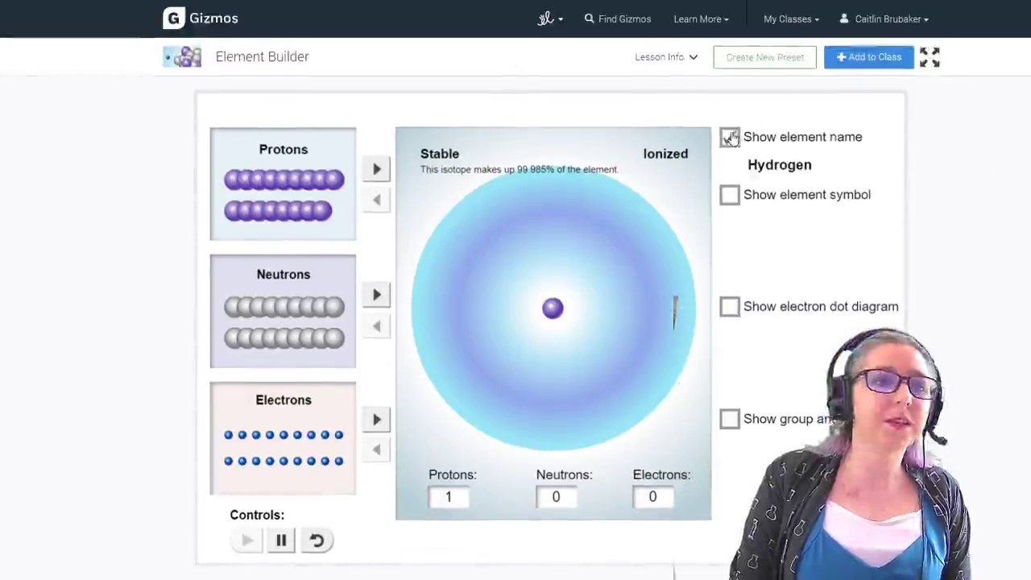
click(738, 142)
click(729, 195)
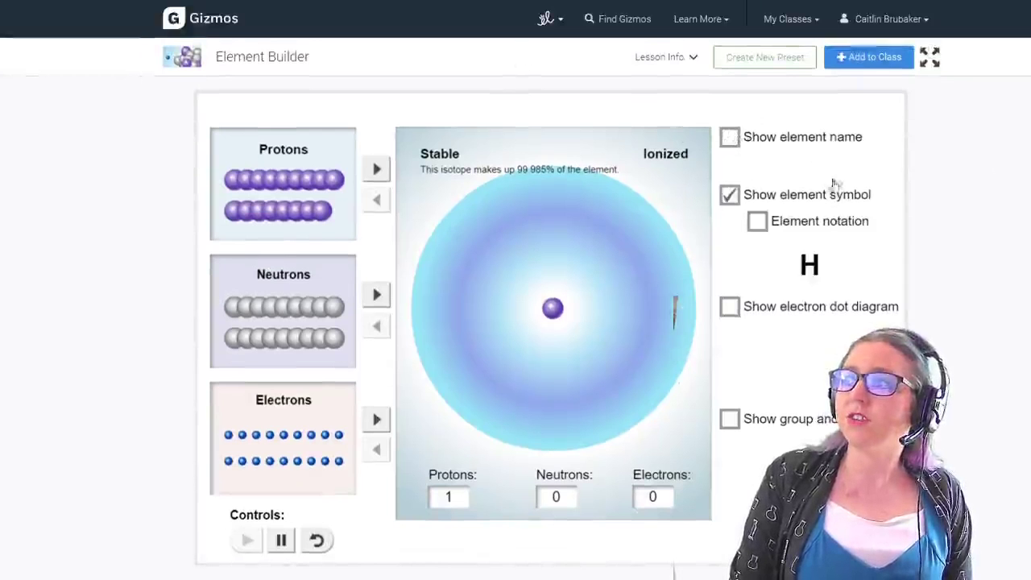
click(757, 224)
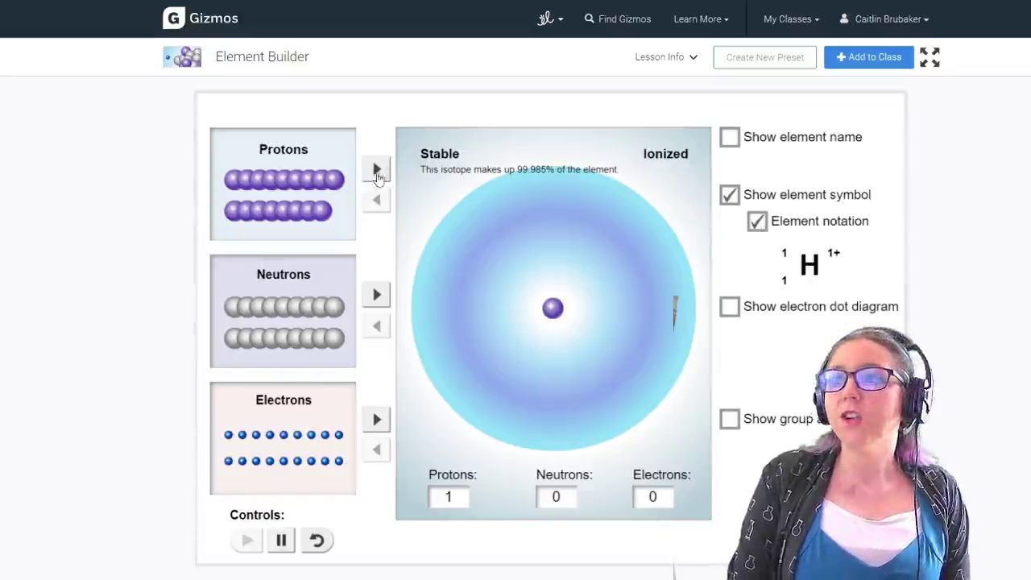
Step: Try adding and removing protons in the atom, leaving 3 protons in the nucleus
click(376, 169)
click(376, 169)
click(376, 169)
click(376, 200)
click(377, 201)
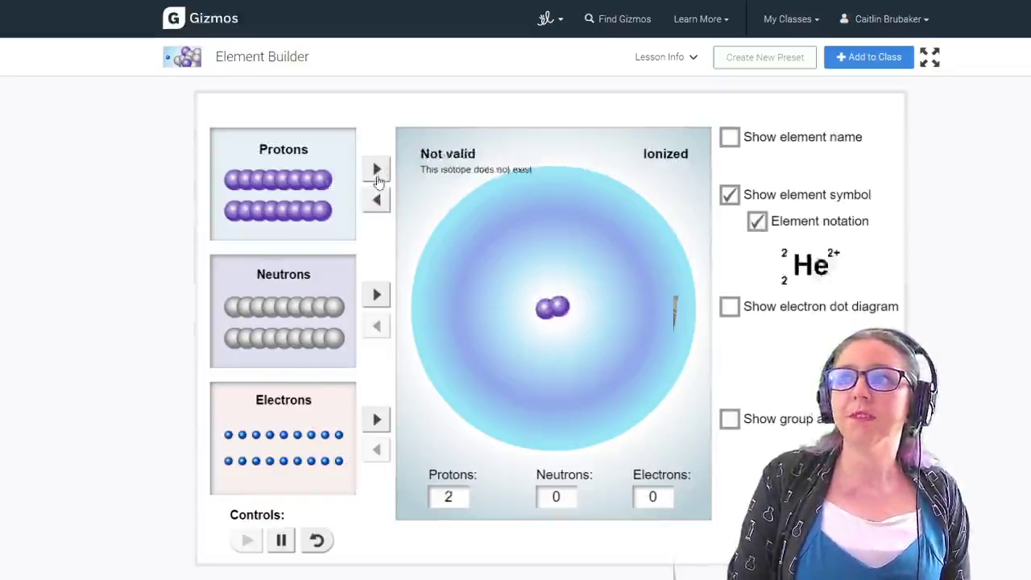
click(376, 169)
click(377, 169)
click(377, 169)
click(378, 203)
click(378, 203)
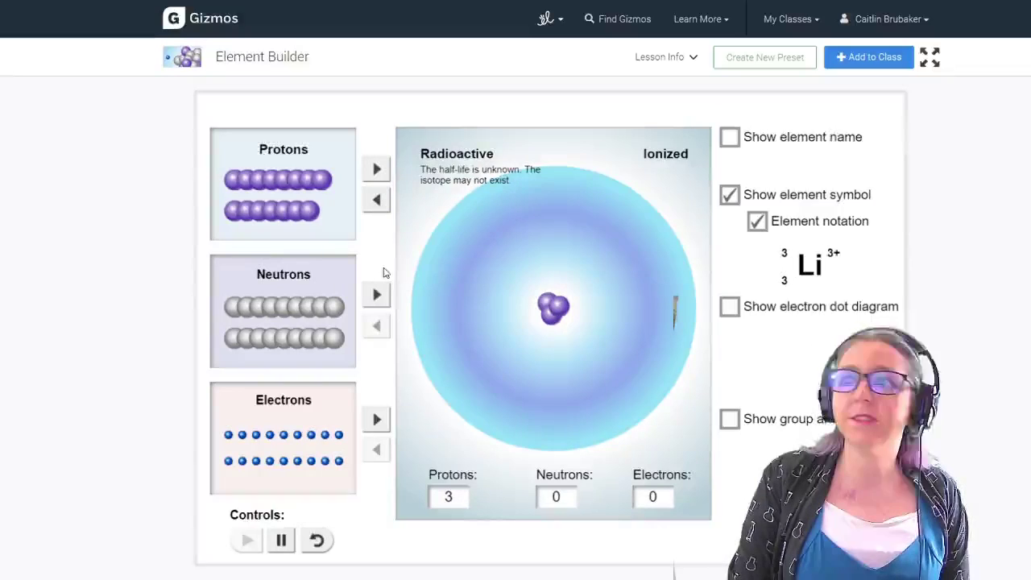
Step: Try adding and removing neutrons in the atom, leaving 5 neutrons in the nucleus
click(376, 294)
click(376, 295)
click(376, 294)
click(377, 294)
click(376, 326)
click(376, 326)
click(376, 326)
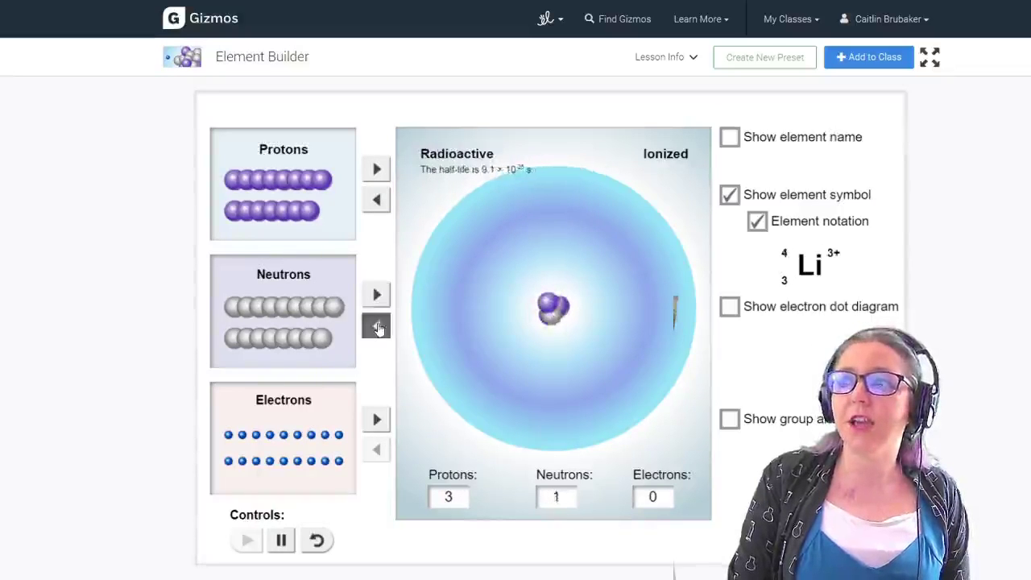
click(376, 294)
click(377, 294)
click(376, 294)
click(376, 294)
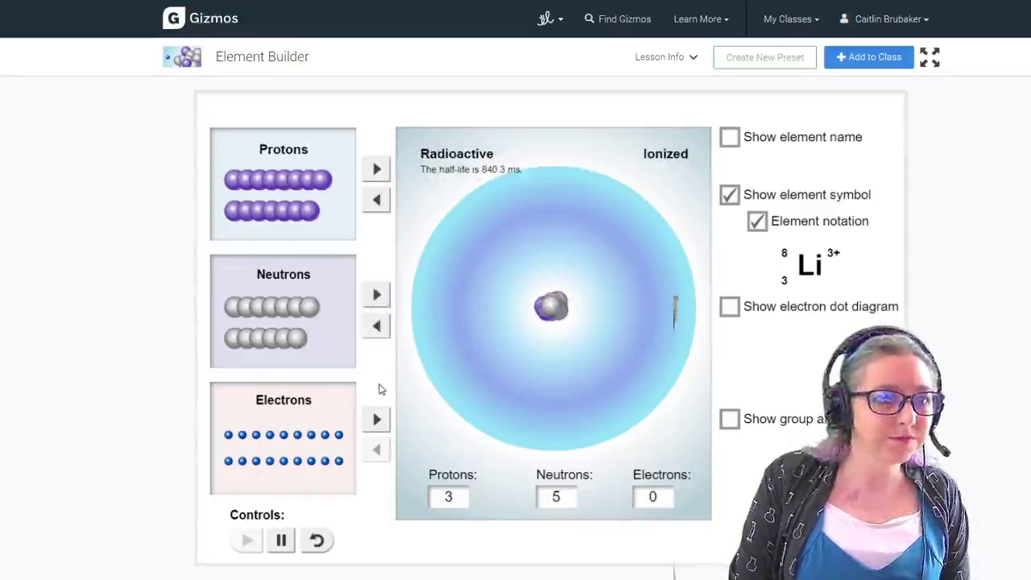
Step: Try adding and removing electrons to leave 5 around the nucleus, and reset the simulation
click(376, 419)
click(377, 419)
click(377, 419)
click(376, 419)
click(376, 419)
click(377, 449)
click(377, 449)
click(376, 449)
click(376, 450)
click(377, 419)
click(377, 419)
click(376, 419)
click(377, 419)
click(377, 419)
click(376, 450)
click(377, 449)
click(377, 450)
click(376, 419)
click(377, 419)
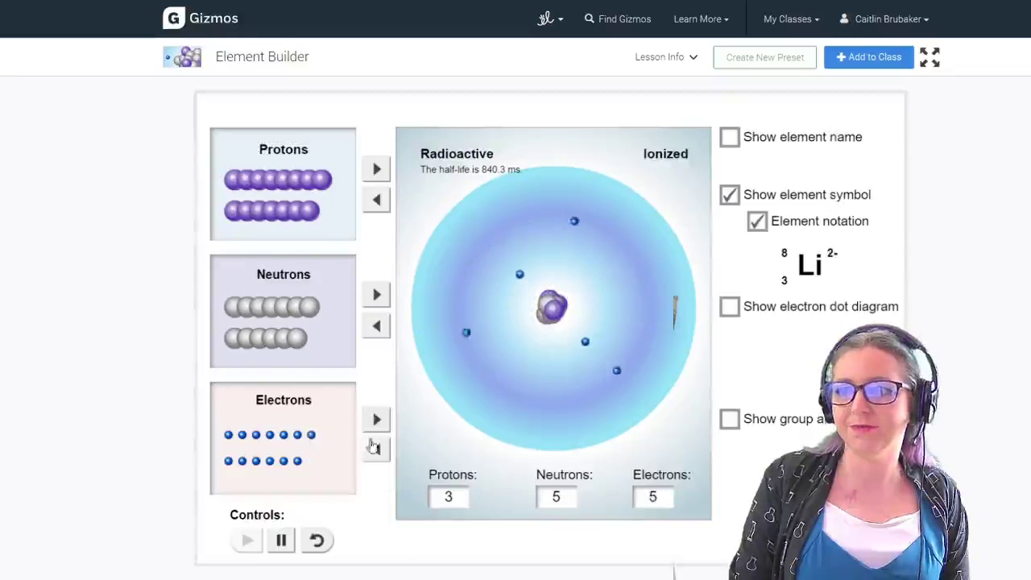
click(317, 541)
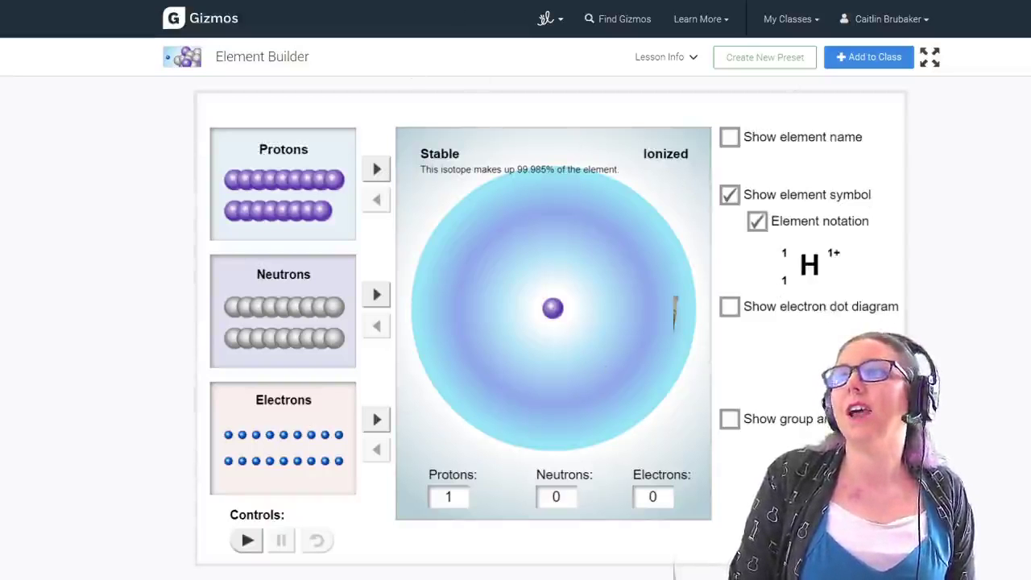
Step: Switch back to the Canvas course modules and load the Atom Builder Gizmo Worksheet in a new window
key(ctrl+Tab)
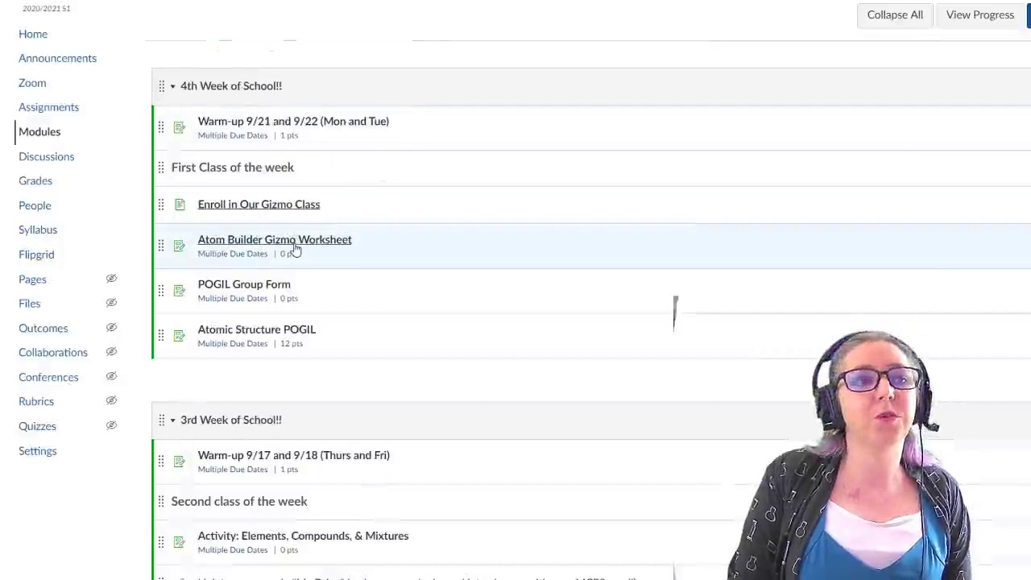
click(295, 245)
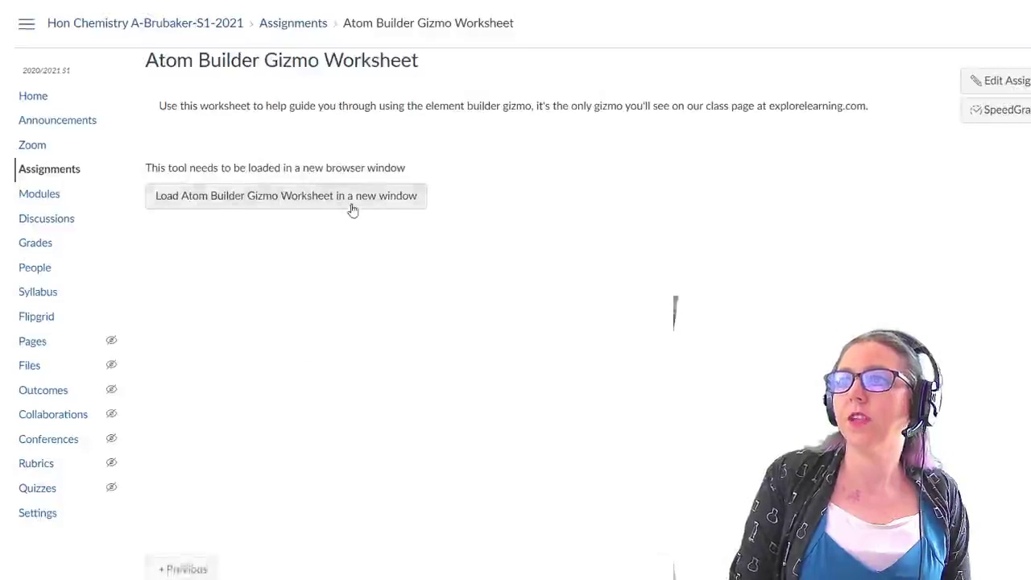
click(352, 206)
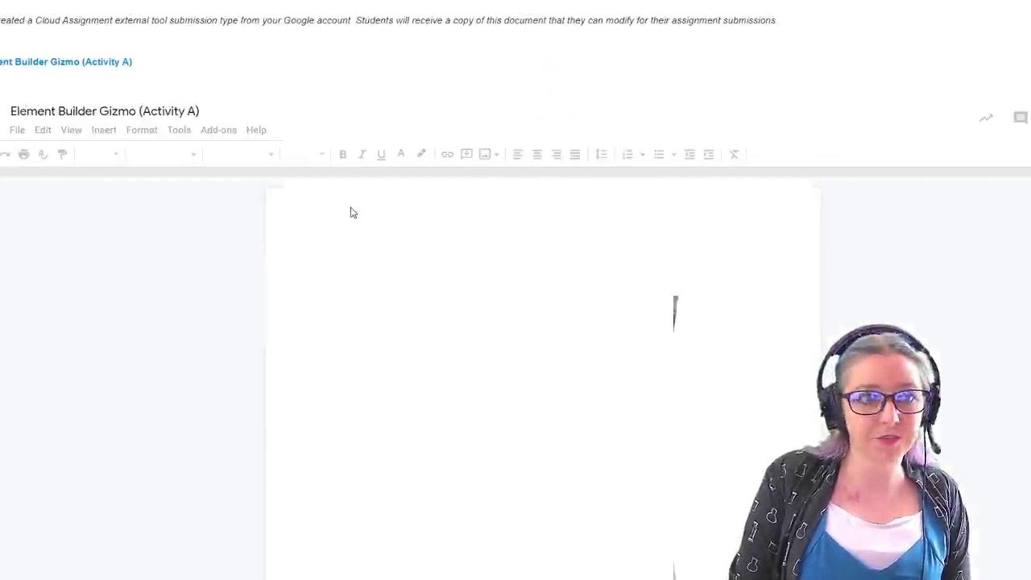
Step: Examine the Element Builder Gizmo (Activity A) worksheet, from the prior knowledge and warm-up questions through the Activity A subatomic particle questions
scroll(429, 223, down, 3)
scroll(502, 315, down, 2)
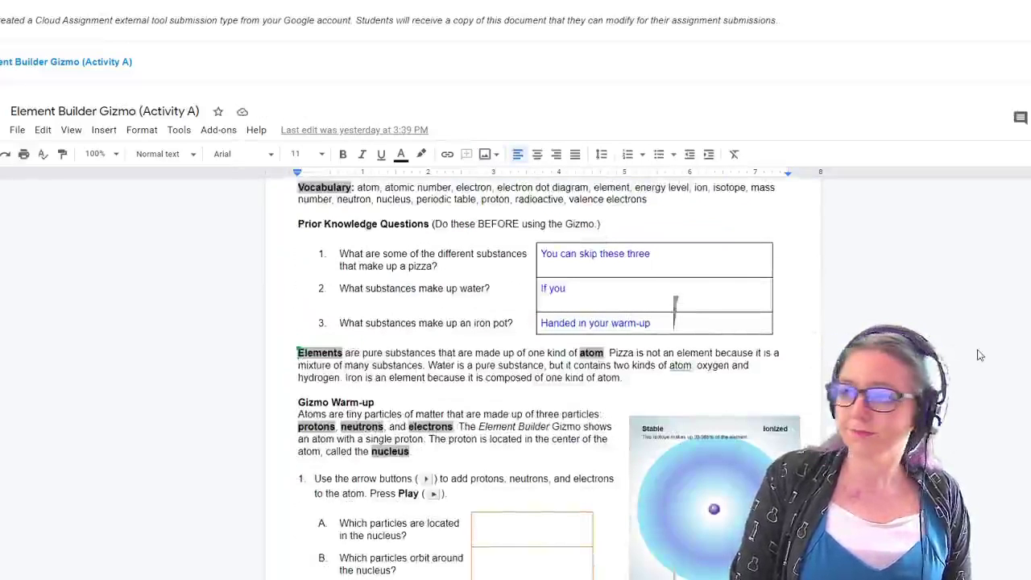
scroll(977, 353, down, 3)
scroll(977, 353, down, 3)
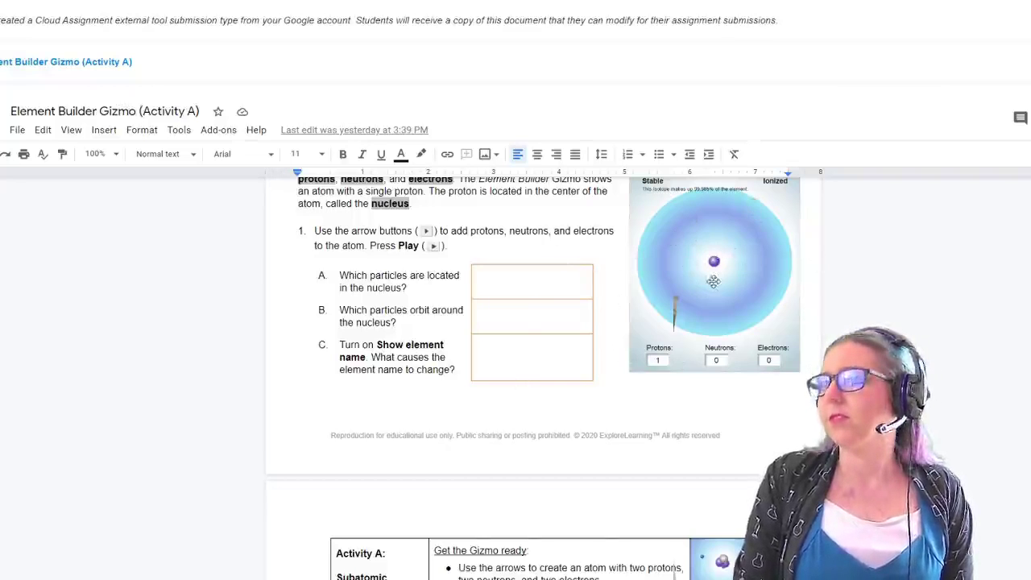
scroll(714, 282, down, 2)
scroll(714, 281, up, 4)
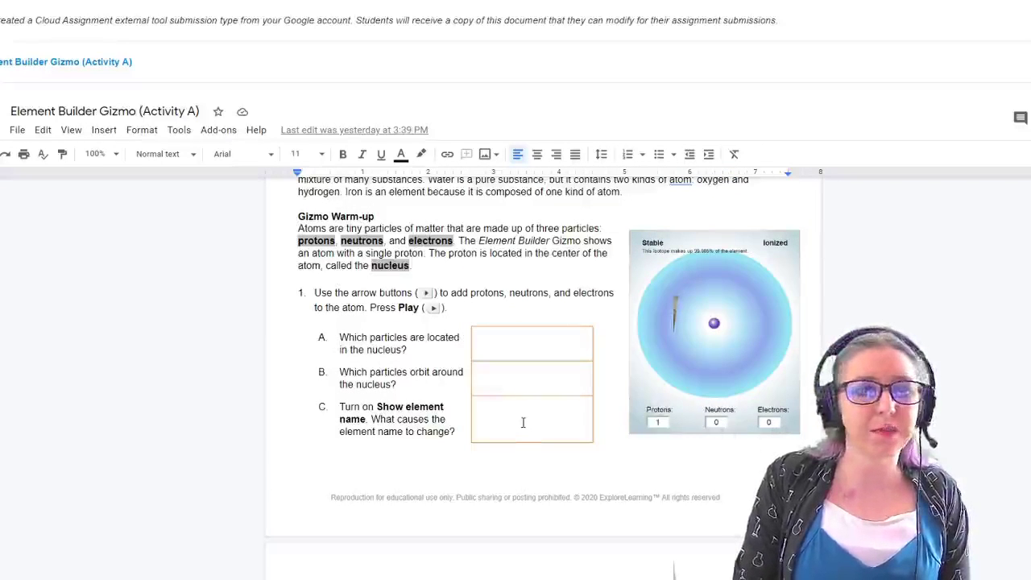
scroll(523, 422, down, 10)
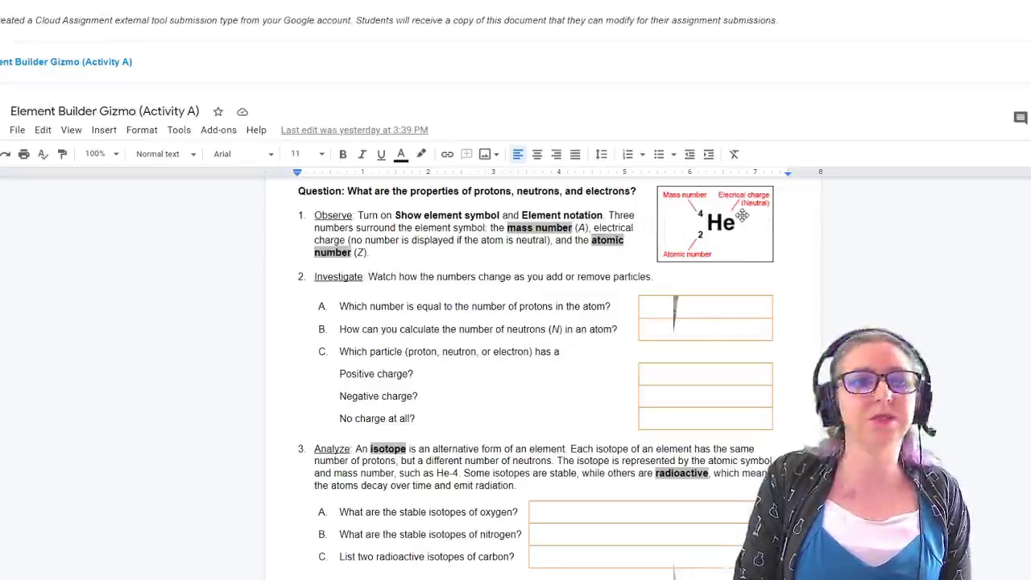
scroll(742, 242, down, 3)
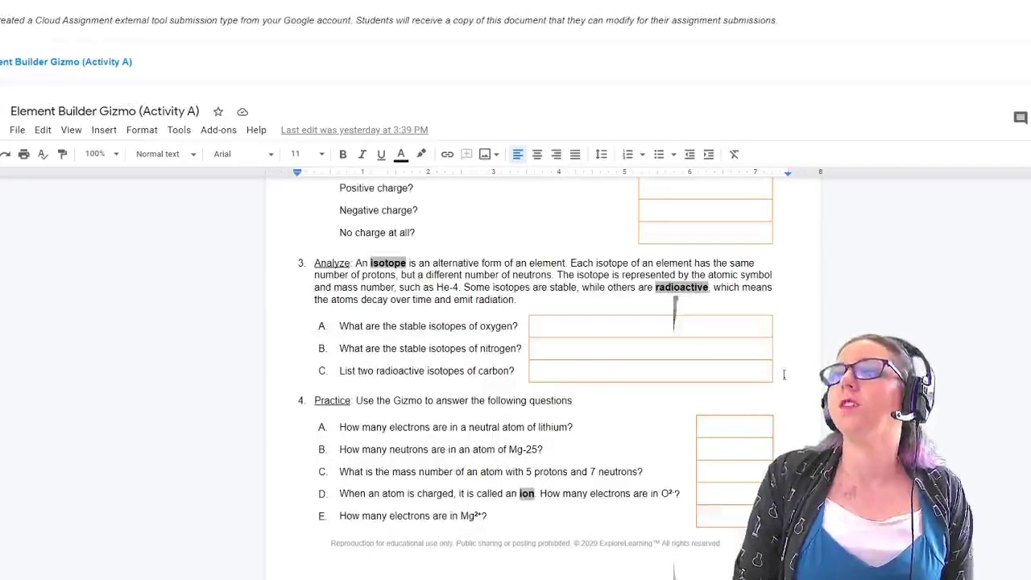
scroll(675, 313, up, 4)
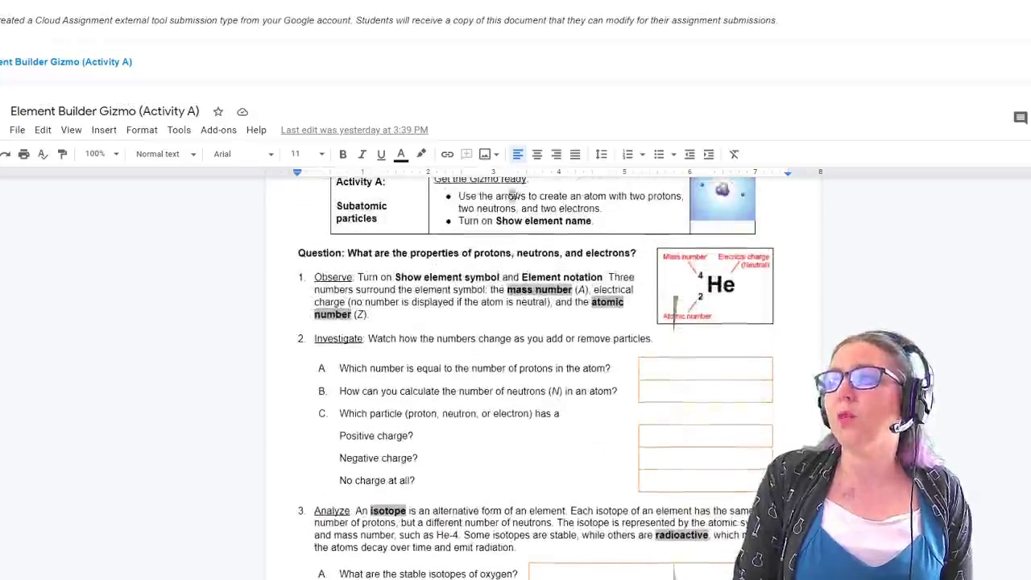